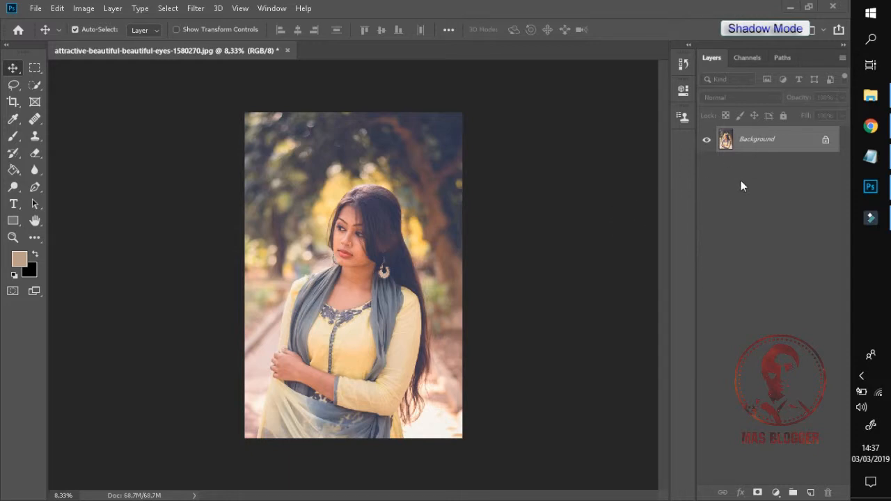
- Duplicate the Background layer under its default name
double_click(759, 140)
right_click(758, 147)
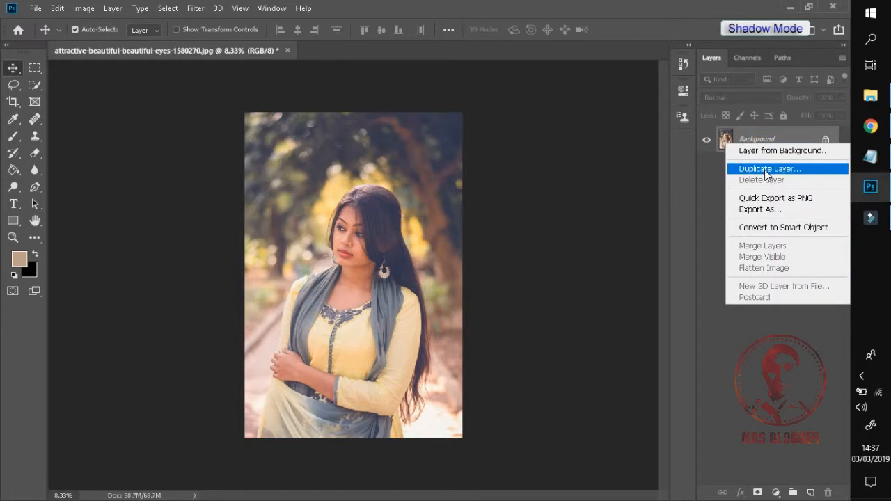
left_click(766, 169)
left_click(547, 148)
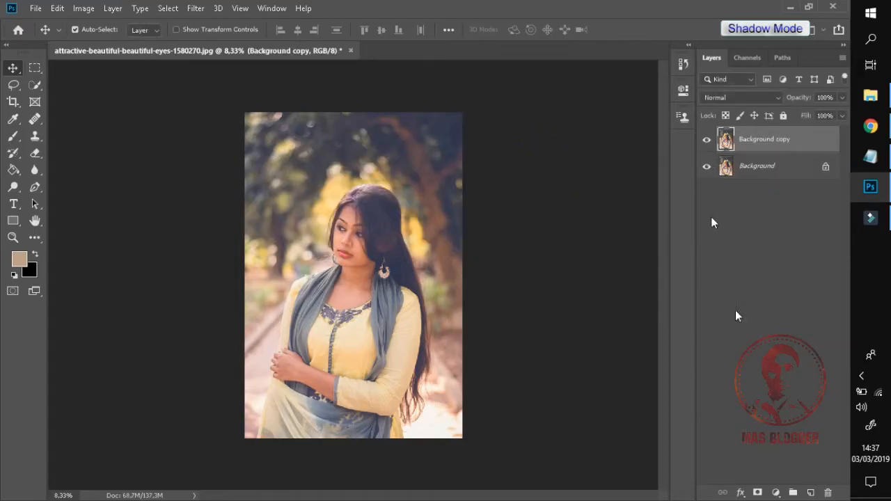
- Add a Curves adjustment layer and auto-correct it with Find Dark & Light Colors and Snap Neutral Midtones, then compare before and after
left_click(776, 492)
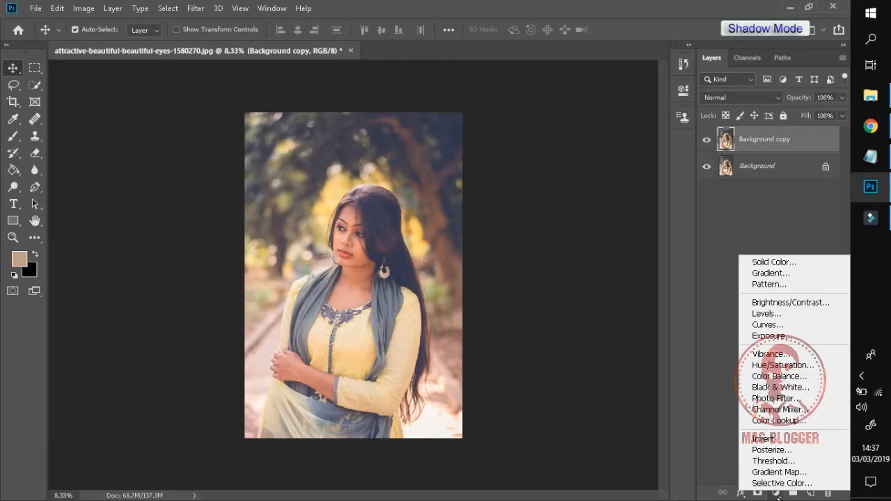
left_click(768, 325)
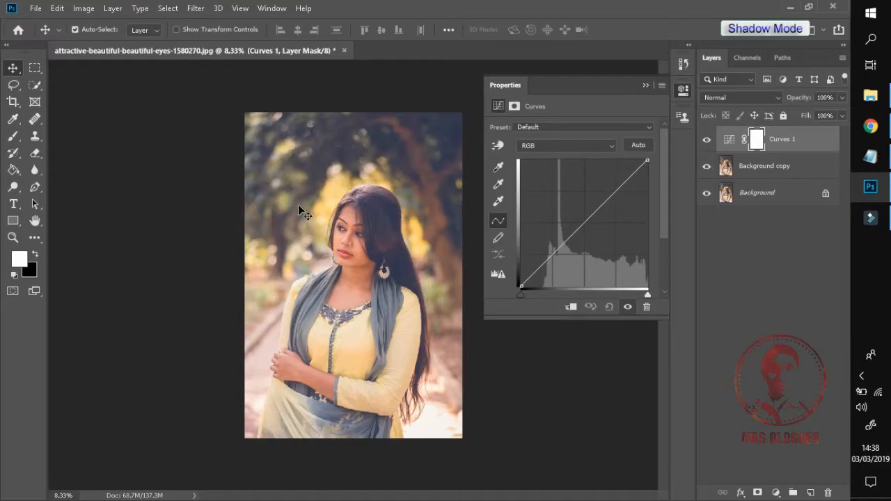
left_click(662, 86)
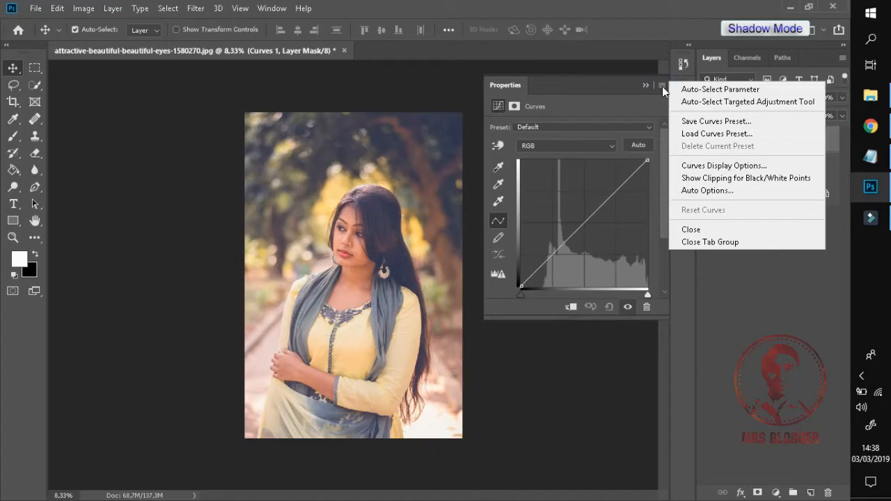
left_click(682, 190)
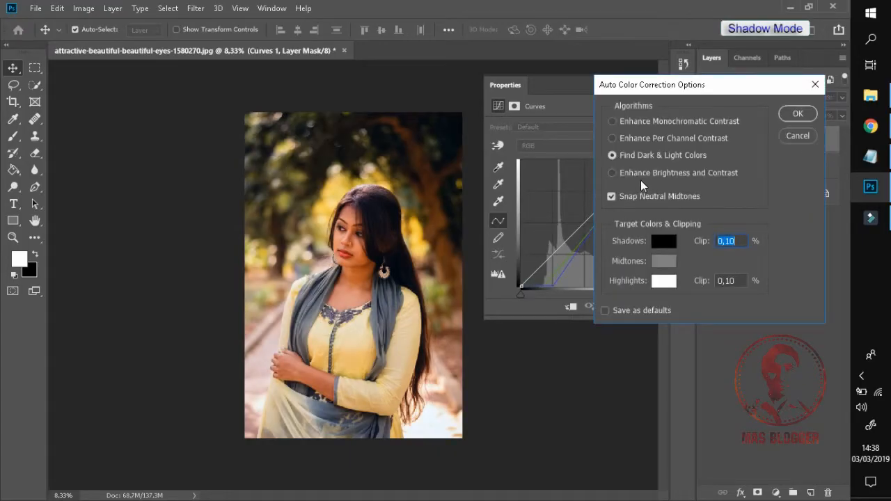
left_click(614, 174)
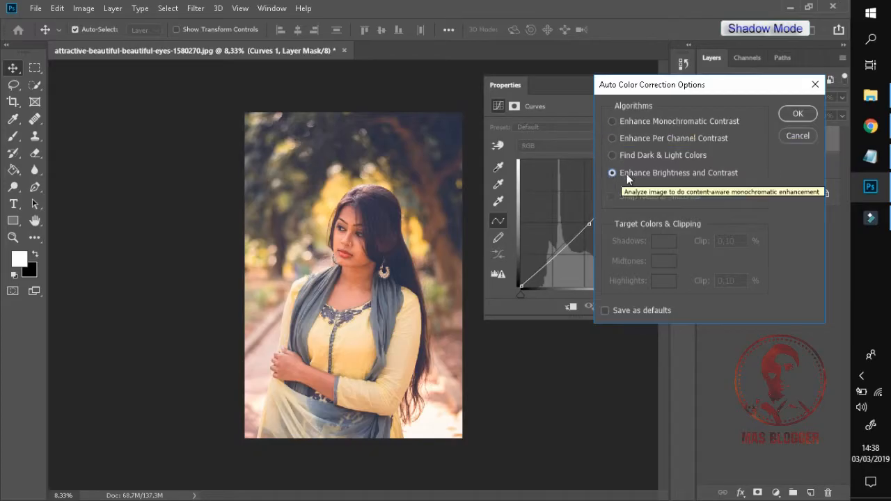
left_click(610, 121)
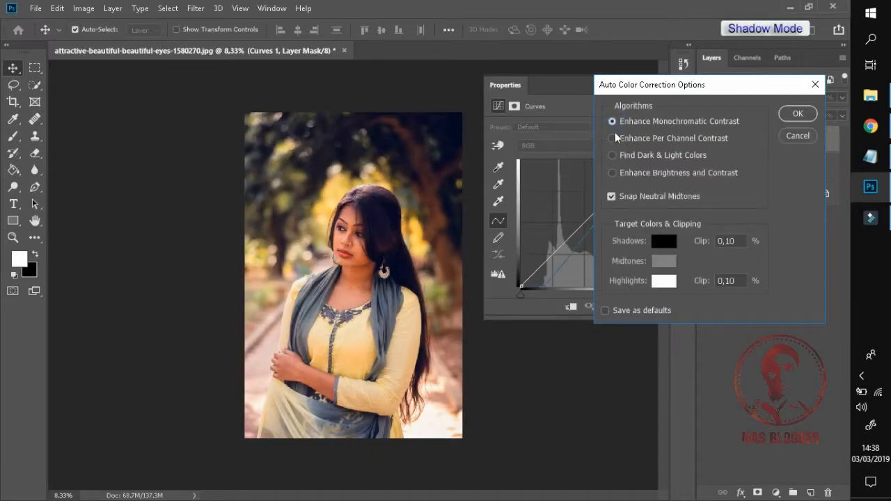
left_click(614, 139)
left_click(613, 155)
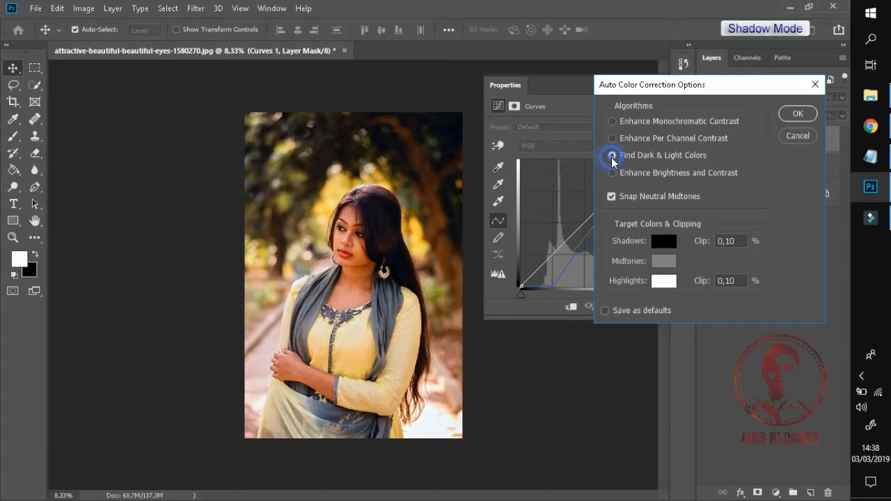
left_click(611, 197)
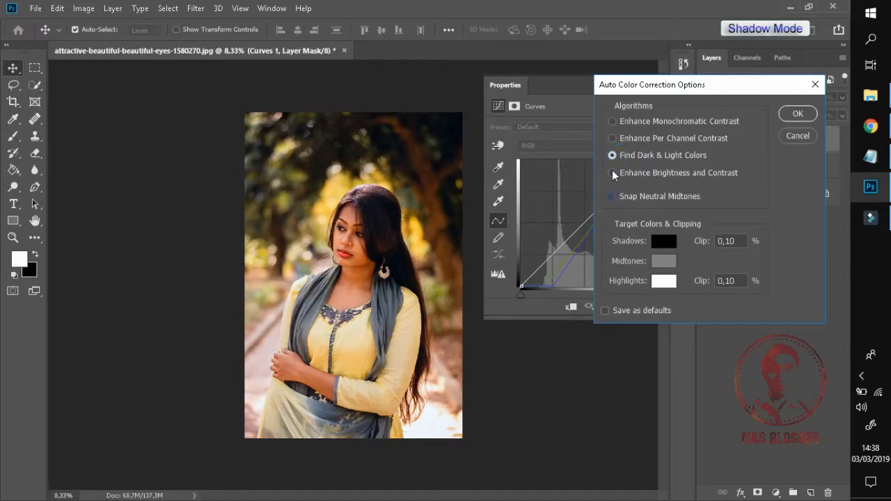
left_click(612, 197)
left_click(797, 116)
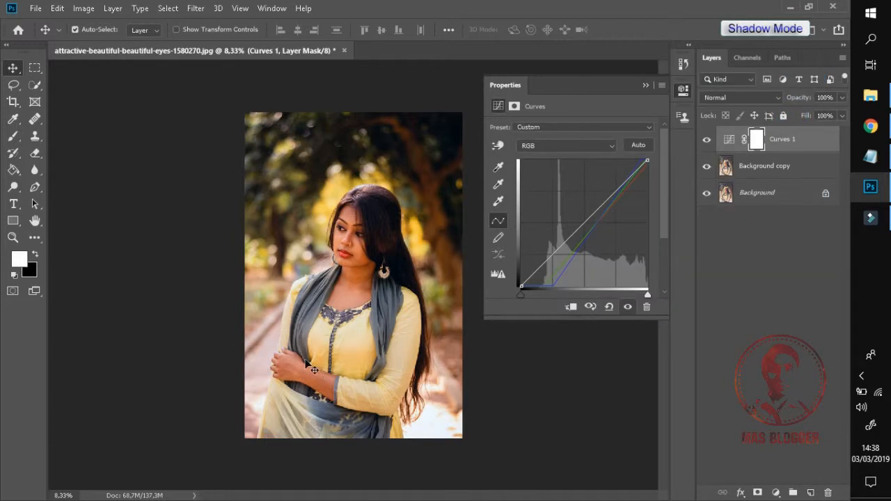
left_click(706, 140)
left_click(706, 140)
- Set the Curves gray point by sampling the blurred path edge beside the woman's arm, and compare the image with and without it
left_click(498, 185)
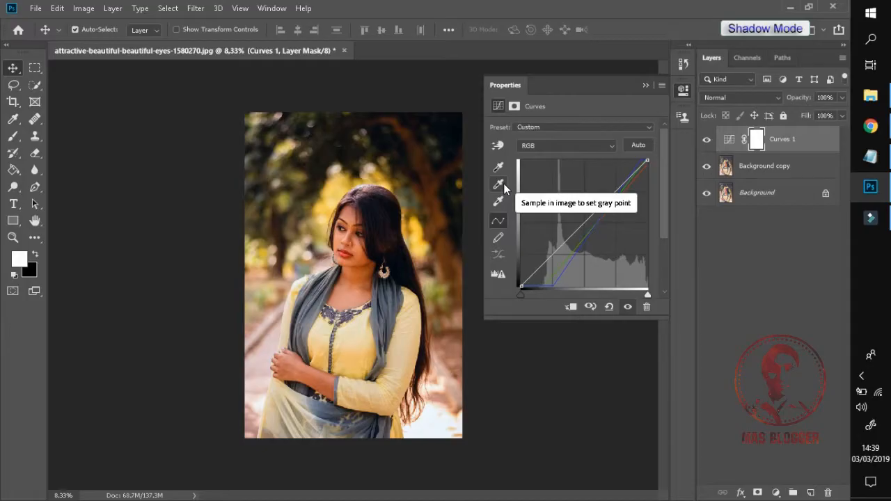
left_click(504, 191)
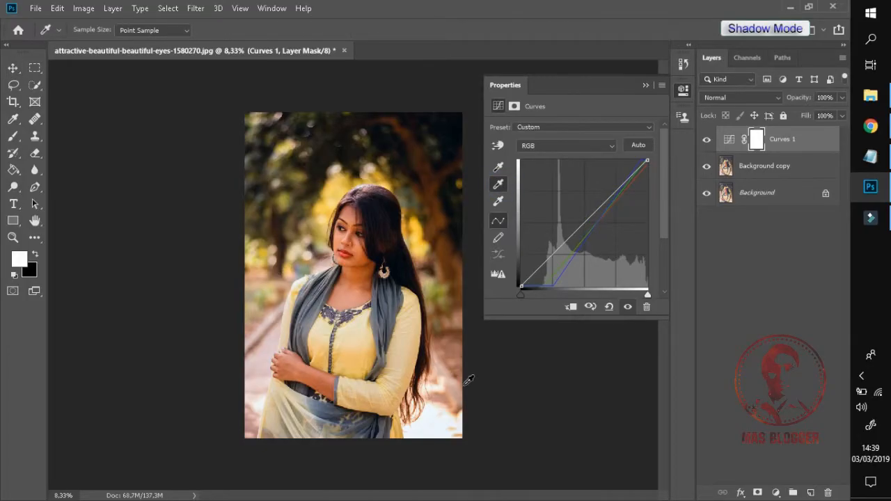
left_click(279, 310)
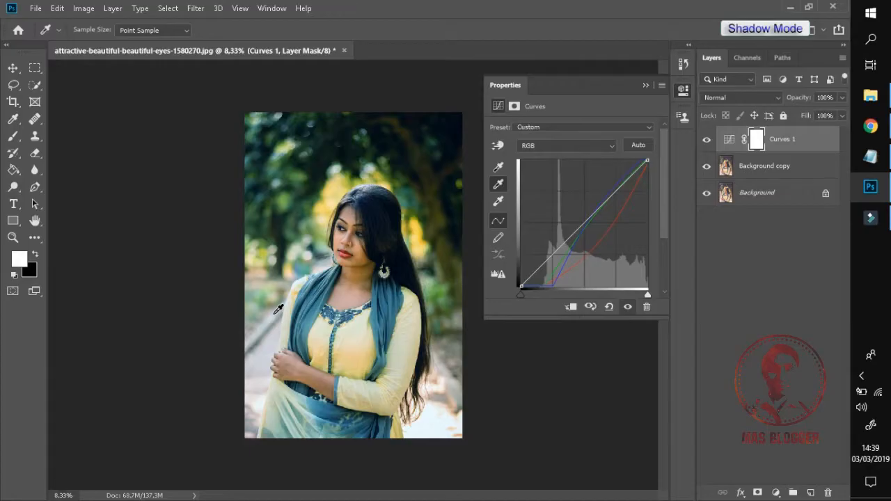
left_click(311, 338)
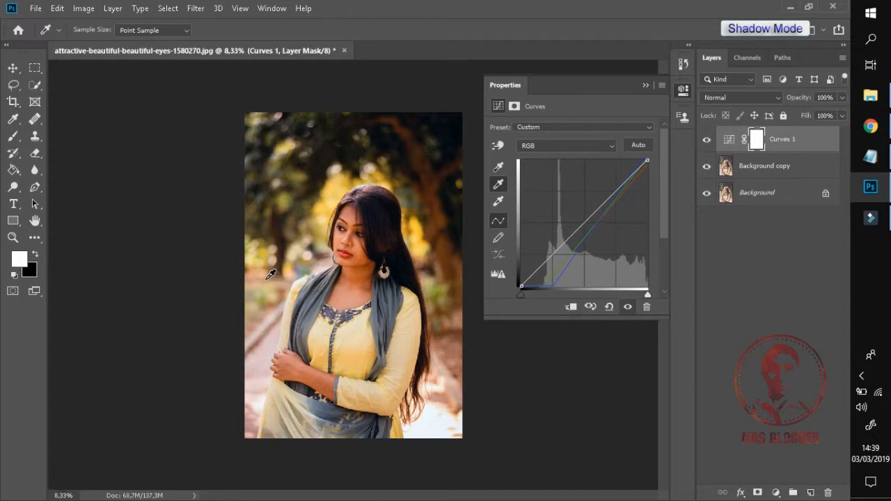
left_click(268, 277)
left_click(275, 289)
left_click(278, 314)
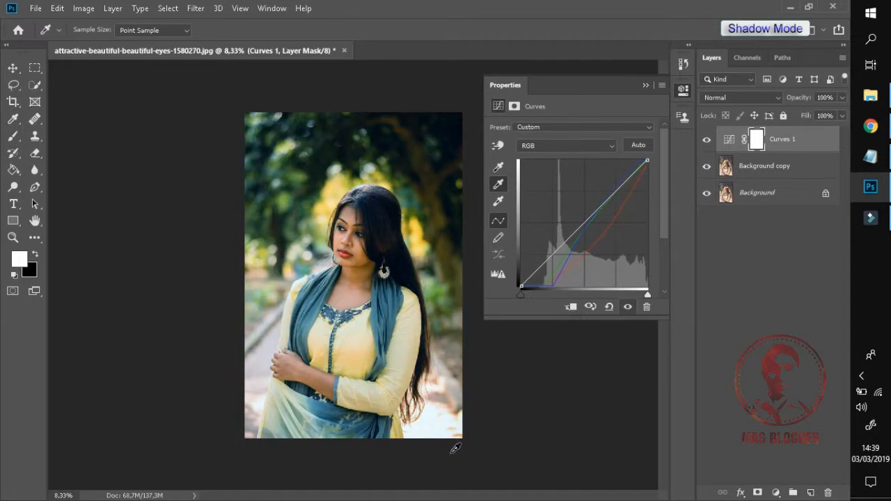
left_click(707, 140)
left_click(707, 141)
- Select all three layers and stamp the visible result into a new merged layer on top
left_click(787, 171)
key("v")
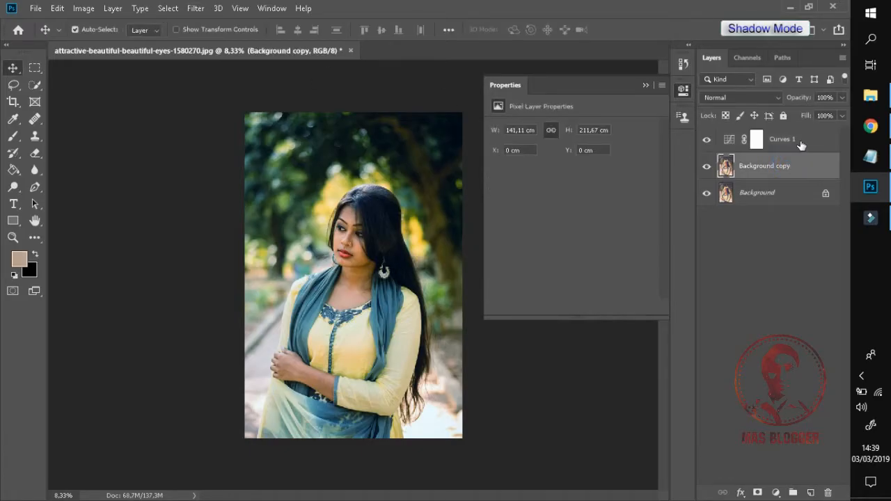
left_click(787, 175, "ctrl")
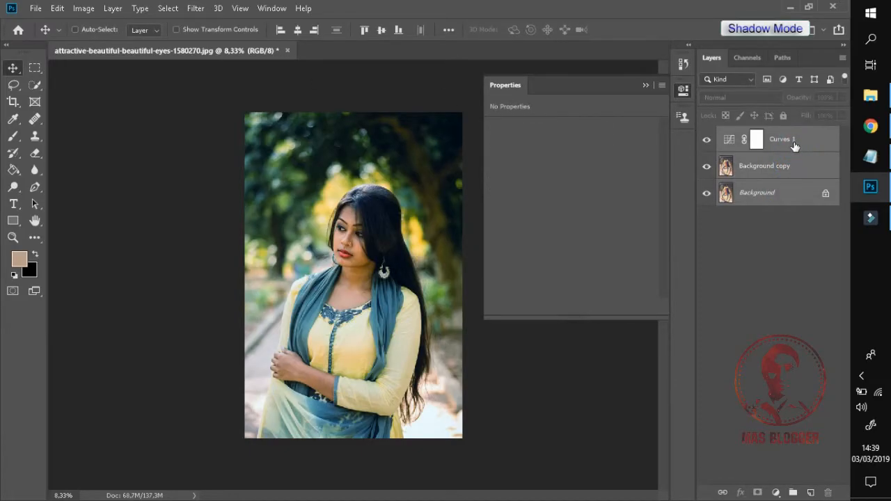
key("ctrl+shift+alt+e")
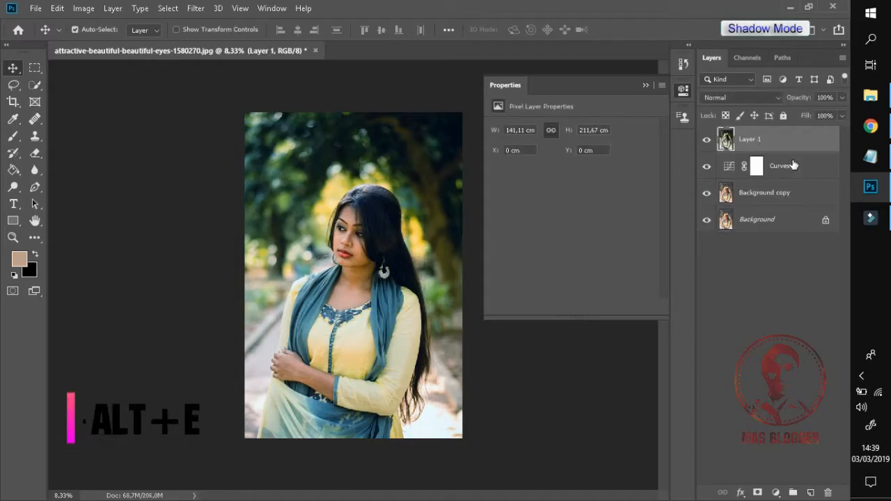
- Convert the merged top layer to a smart object and collapse the layer properties
right_click(794, 142)
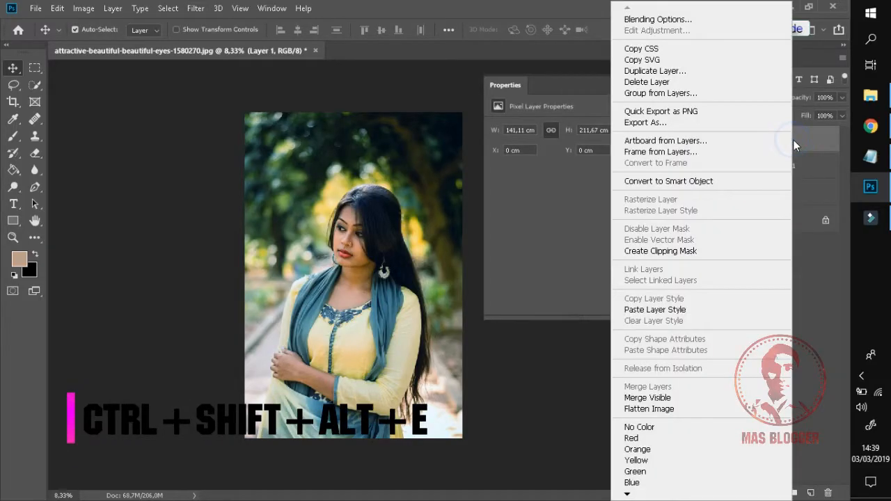
left_click(699, 182)
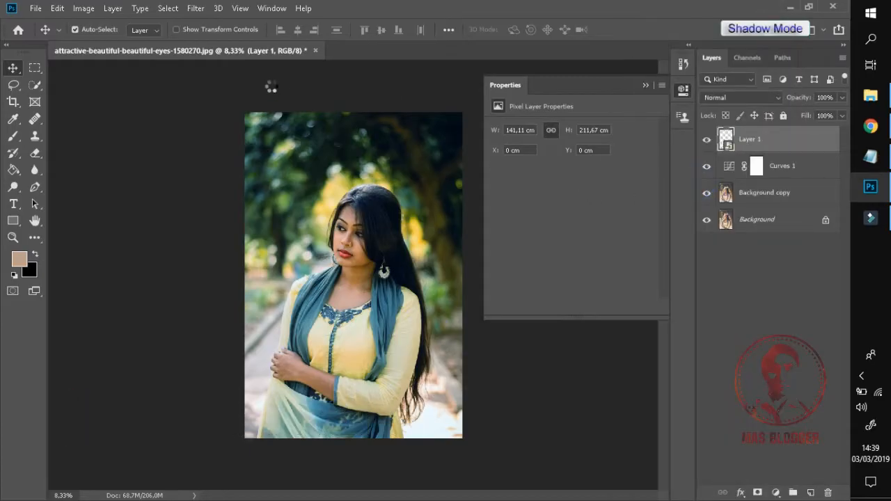
left_click(644, 85)
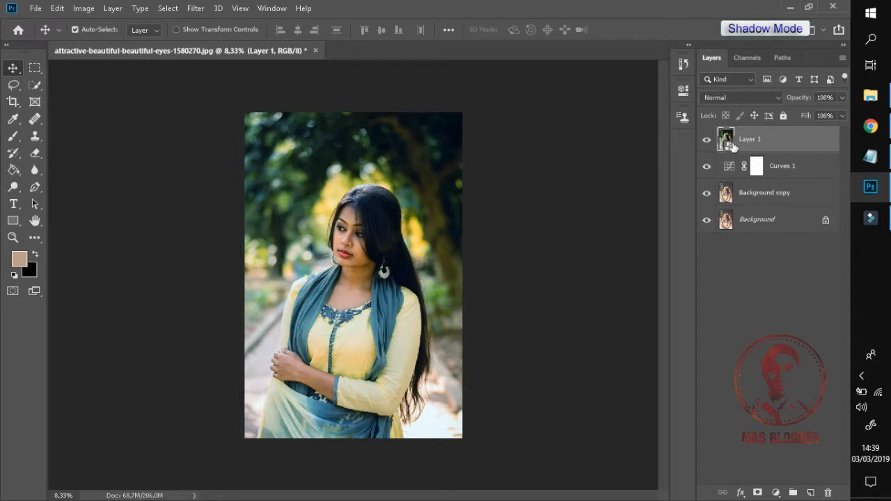
- Open the Camera Raw Filter on the smart object and turn on the shadow and highlight clipping warnings
left_click_drag(729, 148, 204, 72)
left_click(194, 8)
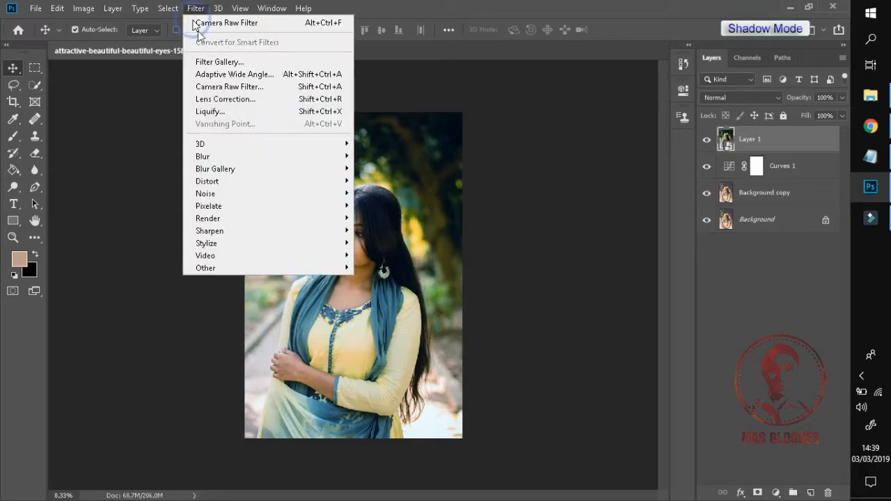
left_click(250, 87)
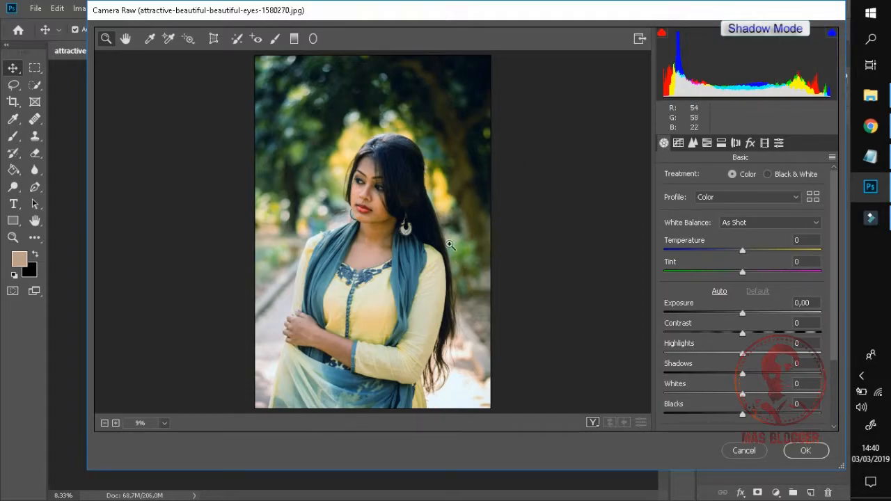
left_click(661, 35)
left_click(832, 33)
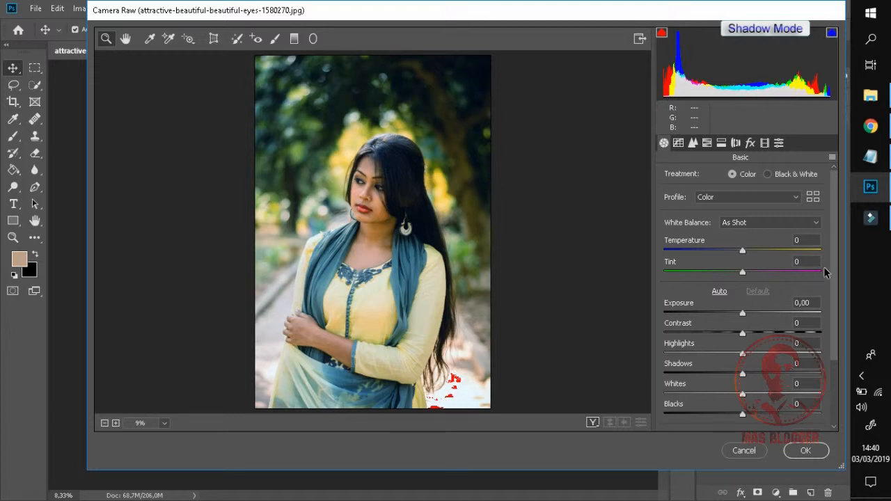
- Set Highlights to -14, Shadows to +18, Whites to -30 and Blacks to +30 in the basic adjustments
left_click_drag(833, 277, 833, 338)
left_click_drag(742, 269, 714, 290)
left_click_drag(684, 293, 767, 332)
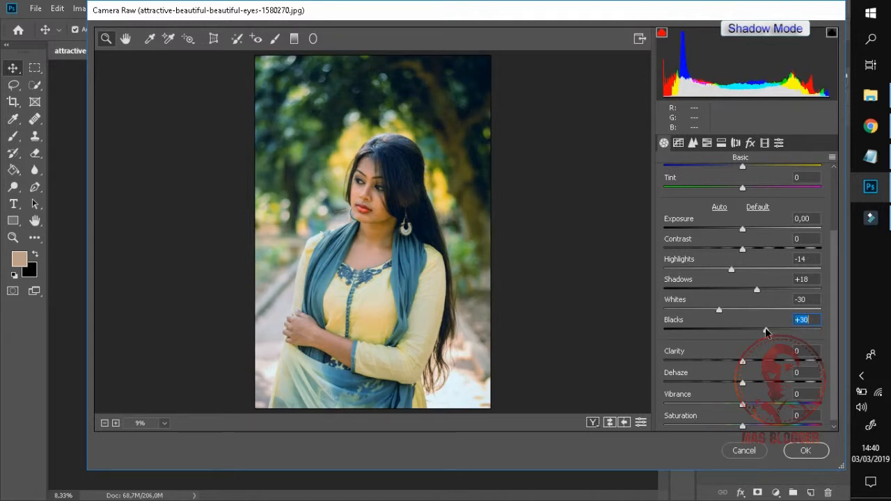
- Set Clarity to +17, Dehaze to +7 and Vibrance to +22
scroll(738, 367, "down", 1)
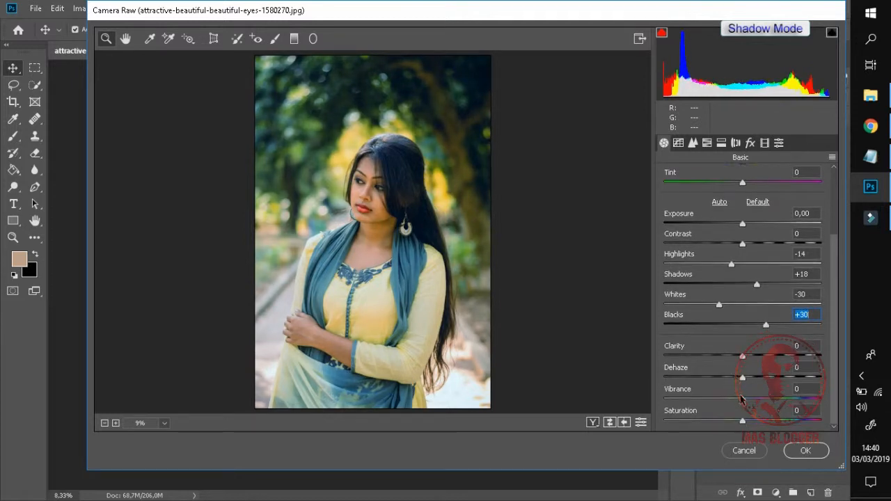
left_click_drag(743, 401, 757, 358)
left_click_drag(778, 404, 762, 407)
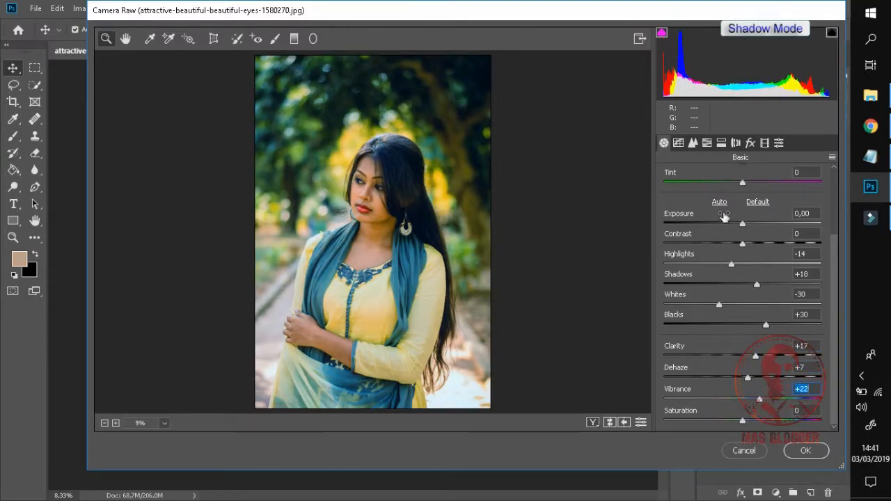
- Set Contrast to -19, Exposure to +0,05 and Tint to +26, and warm the Temperature slightly
scroll(765, 297, "up", 3)
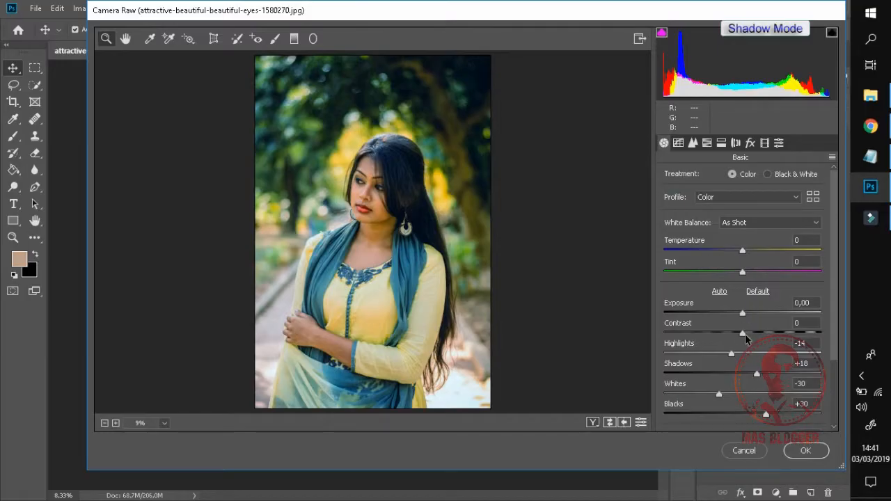
left_click_drag(745, 337, 742, 318)
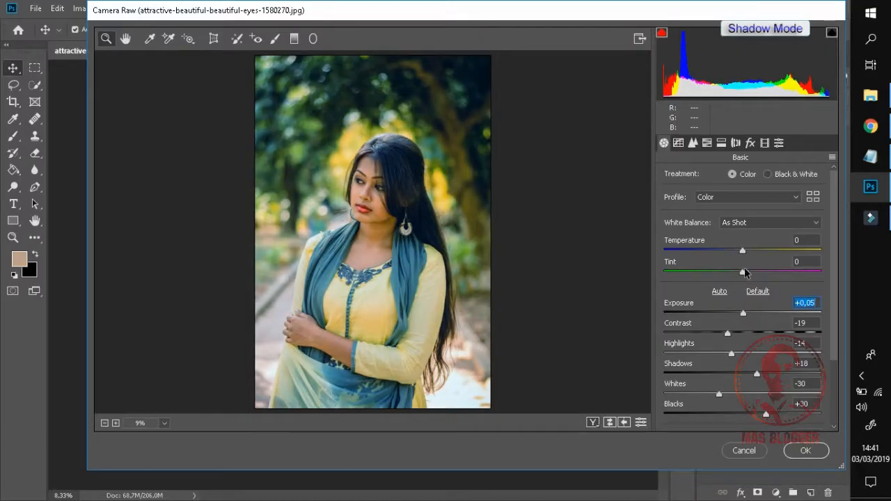
left_click_drag(743, 273, 772, 275)
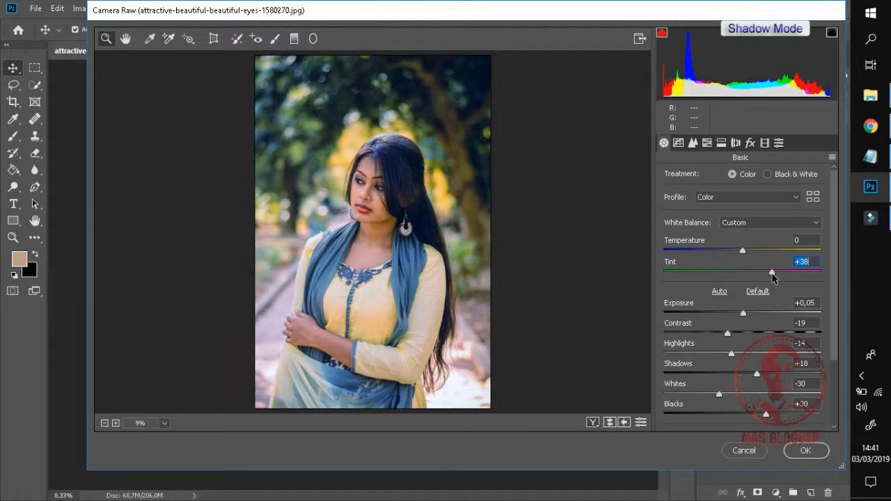
left_click_drag(785, 273, 744, 254)
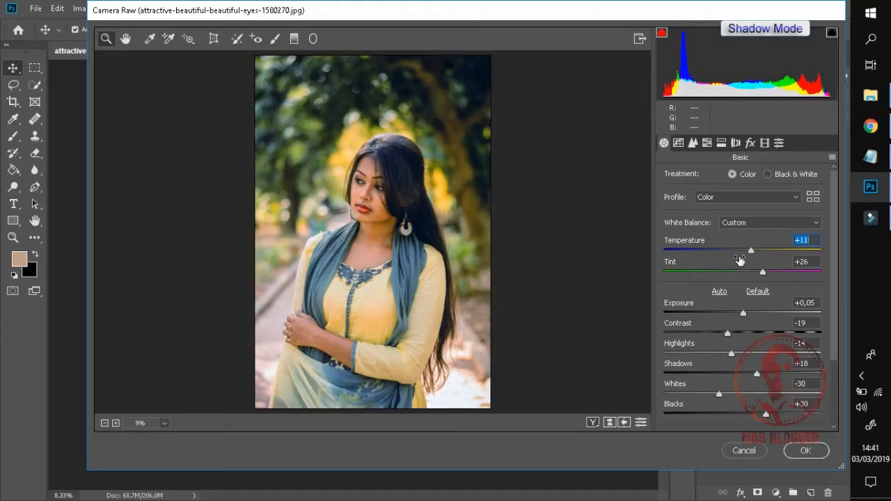
left_click_drag(751, 251, 748, 250)
- Set the sharpening Amount to 21 in the detail adjustments
left_click(692, 143)
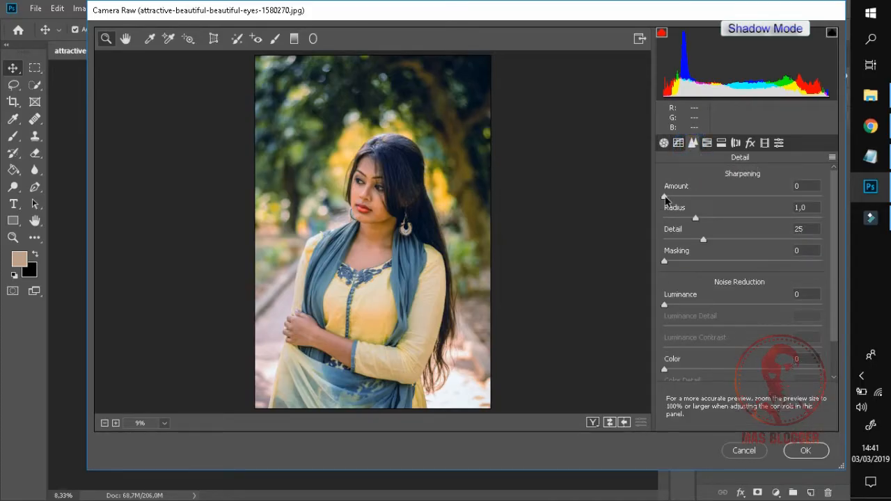
left_click_drag(666, 198, 687, 202)
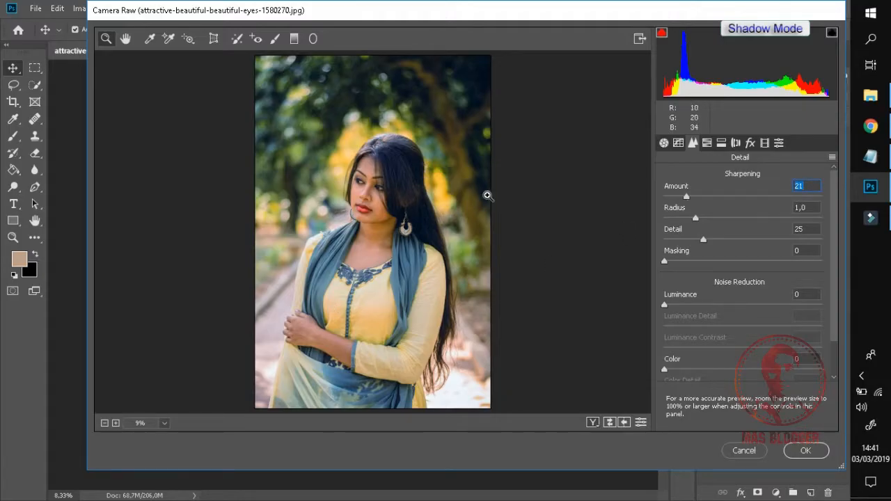
- Set the HSL hue of Reds to -15, Oranges -16, Yellows +3, Greens +33, Aquas -8 and Purples +4
left_click(706, 143)
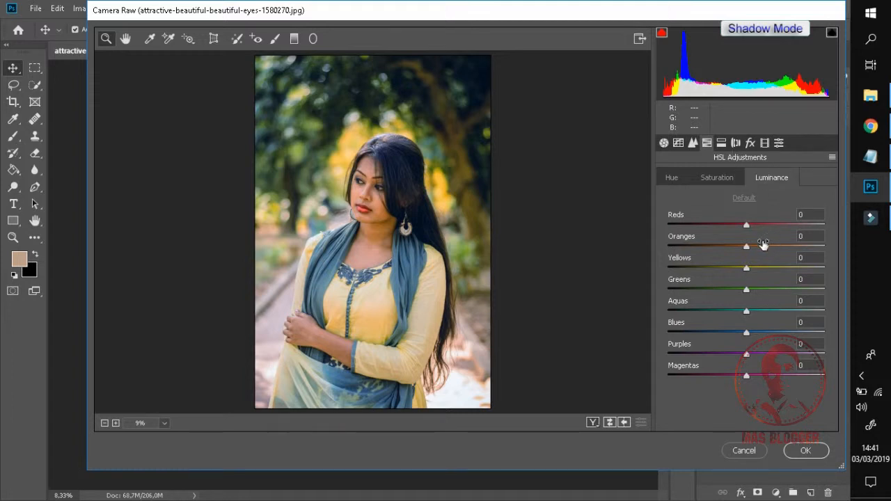
left_click(671, 178)
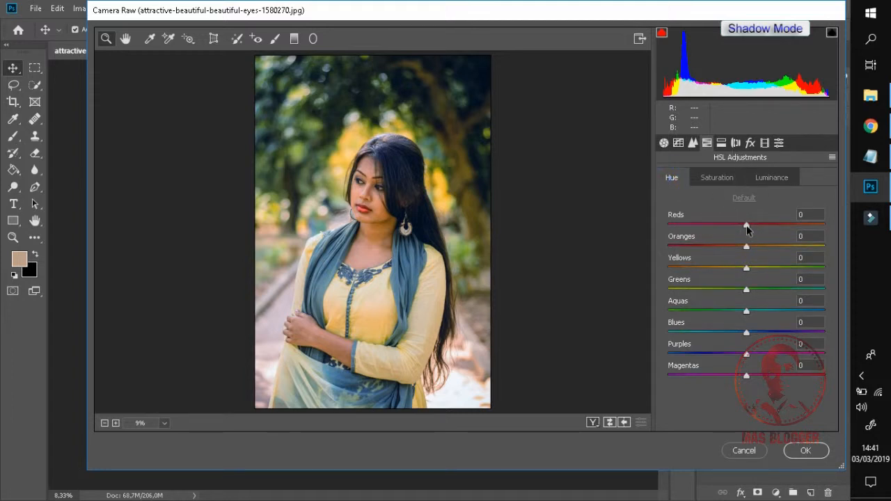
left_click_drag(746, 225, 733, 248)
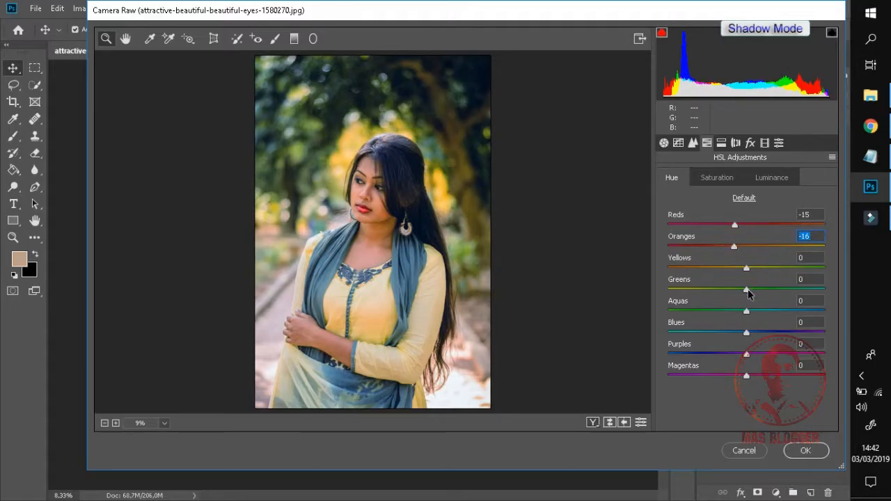
mouse_move(746, 354)
left_mouse_down()
mouse_move(693, 355)
mouse_move(763, 355)
mouse_move(750, 357)
left_mouse_up()
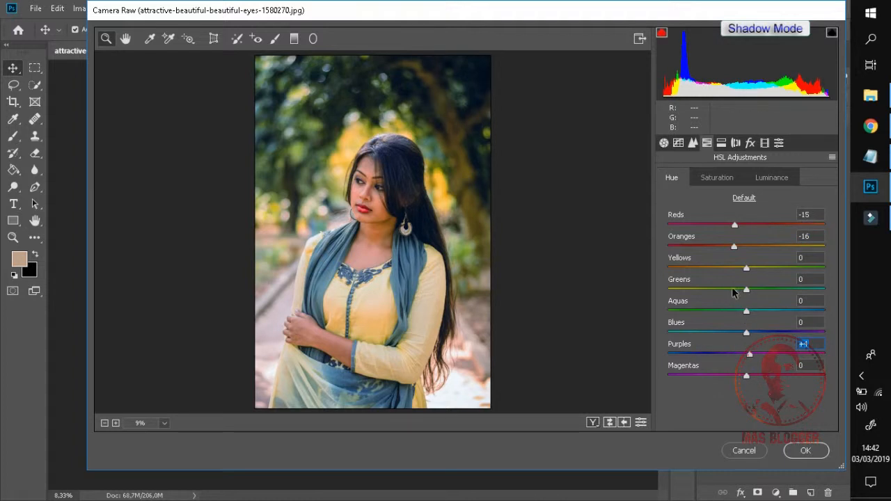
left_click_drag(746, 310, 748, 279)
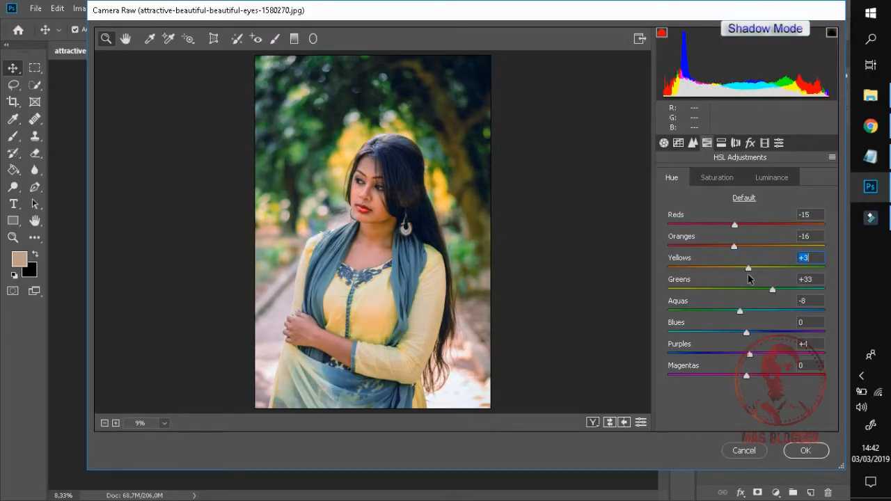
- Set the HSL saturation of Reds to +47, Oranges to +8 and Greens to -11
left_click(716, 177)
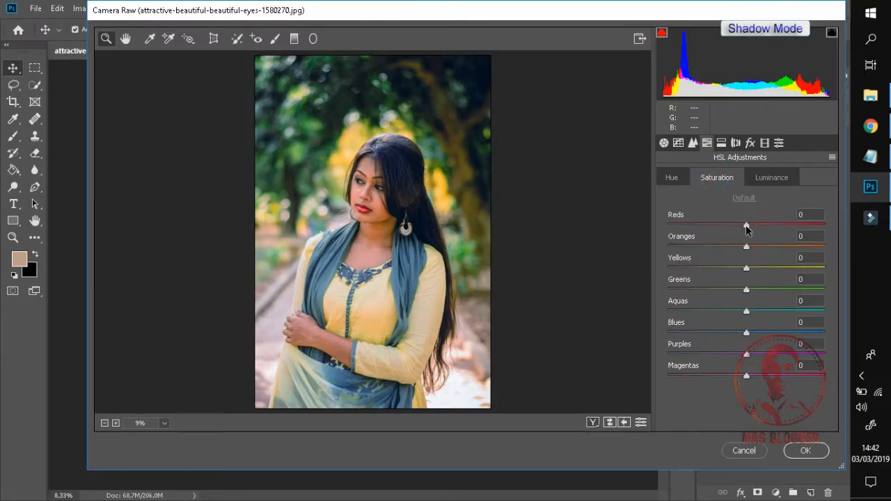
left_click_drag(746, 226, 754, 248)
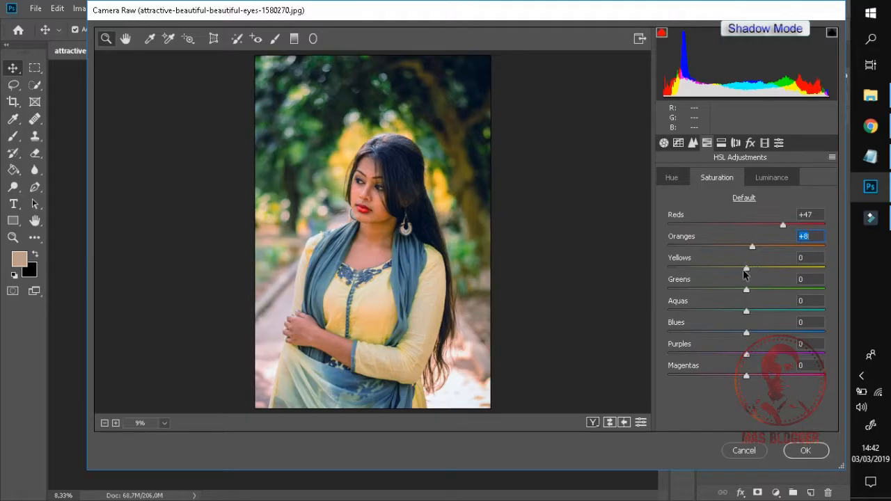
mouse_move(747, 291)
left_mouse_down()
mouse_move(705, 290)
mouse_move(798, 285)
mouse_move(741, 290)
left_mouse_up()
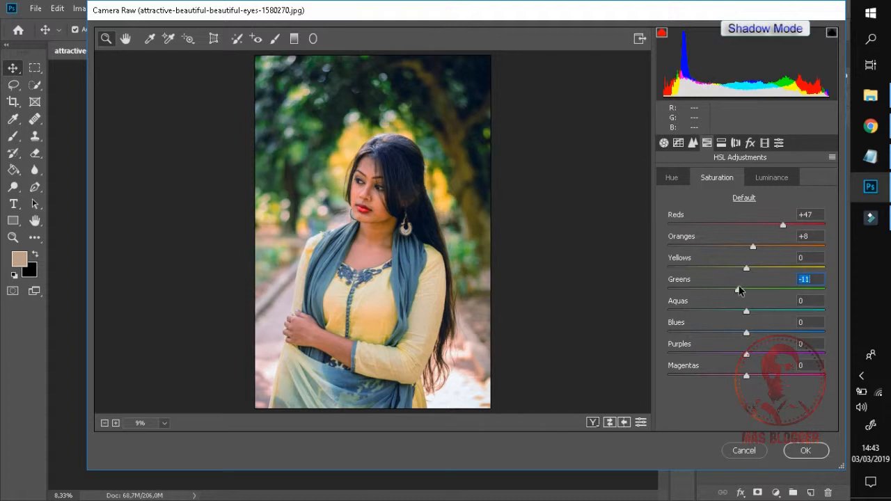
- Set the HSL luminance of Reds to +3, Oranges to +8, Greens to -18 and Purples to +33
left_click(770, 180)
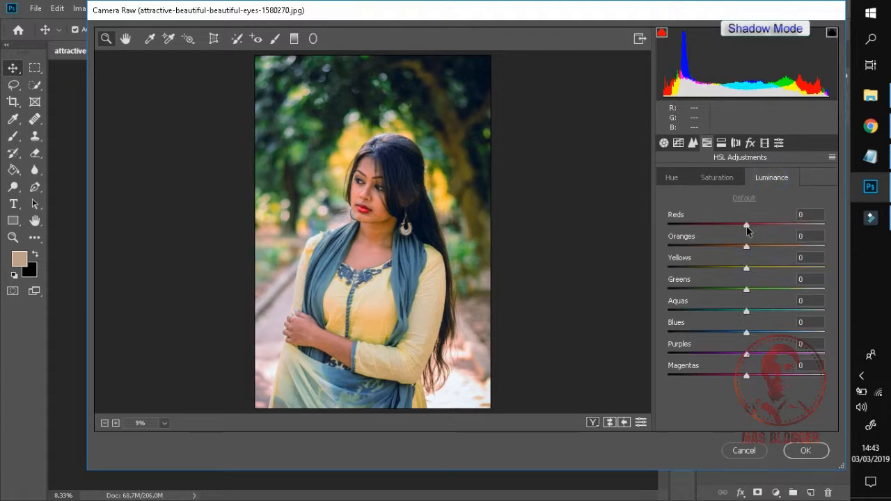
left_click_drag(747, 224, 752, 253)
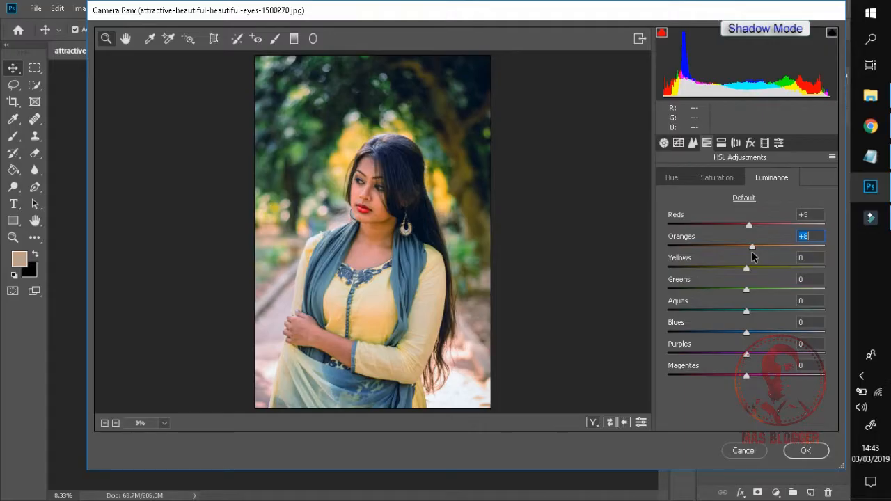
mouse_move(746, 289)
left_mouse_down()
mouse_move(704, 289)
mouse_move(806, 289)
mouse_move(732, 291)
left_mouse_up()
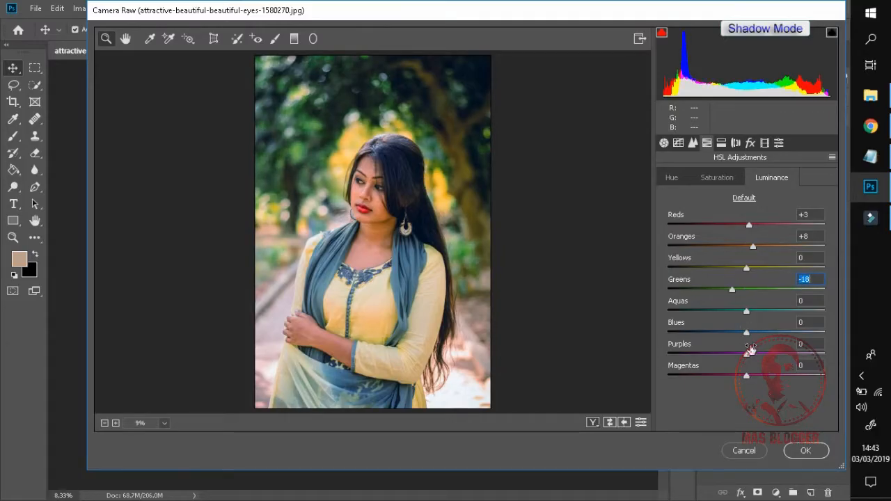
left_click_drag(749, 355, 772, 355)
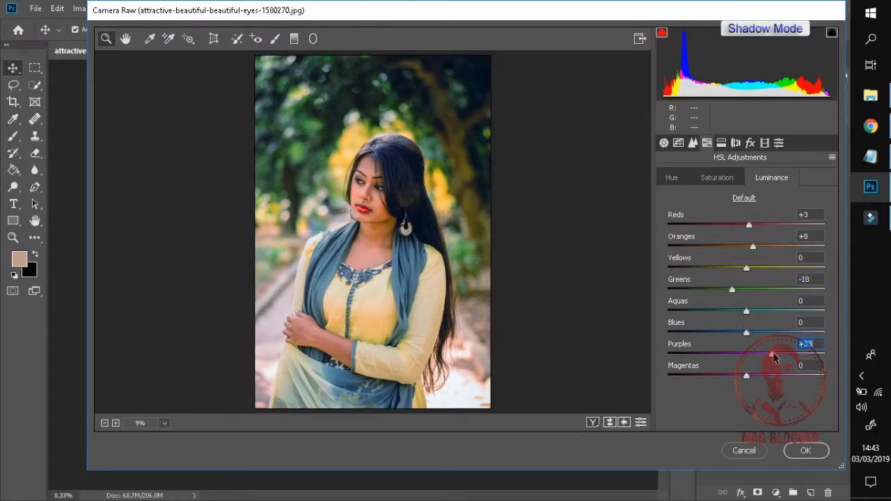
- Look through the remaining Camera Raw adjustment categories and apply the filter to the smart object
left_click(735, 143)
left_click(751, 142)
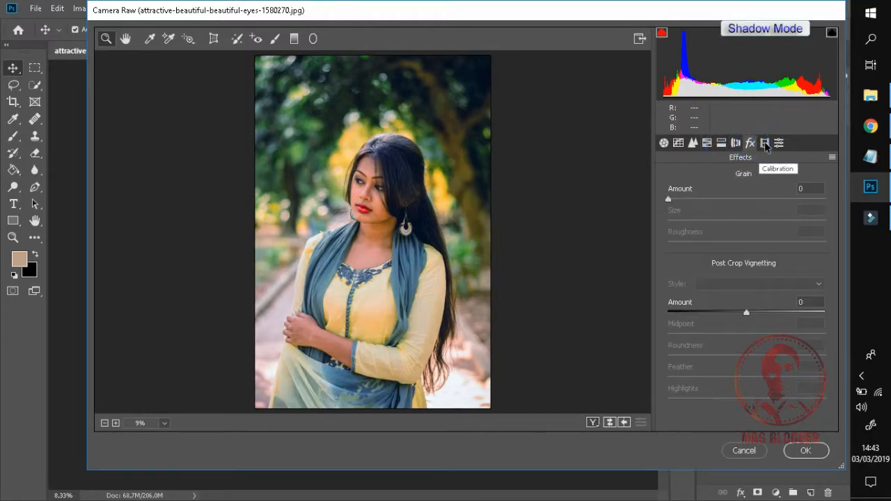
left_click(764, 143)
left_click(779, 143)
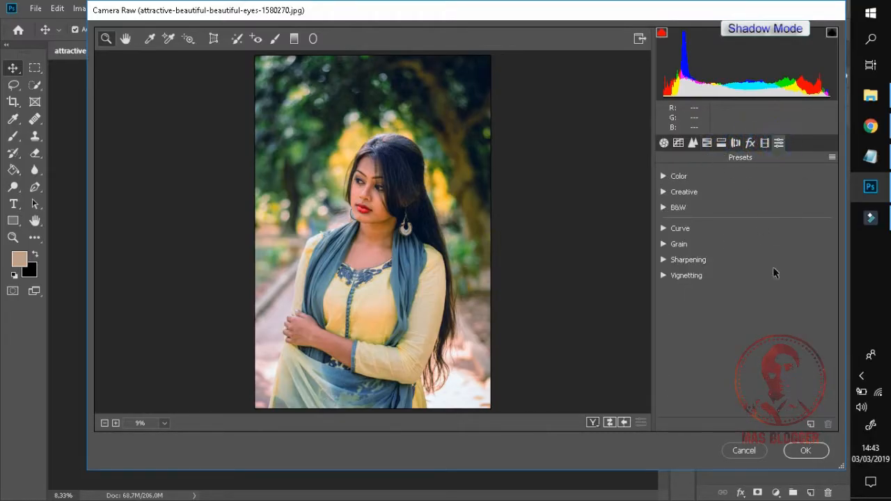
left_click(806, 451)
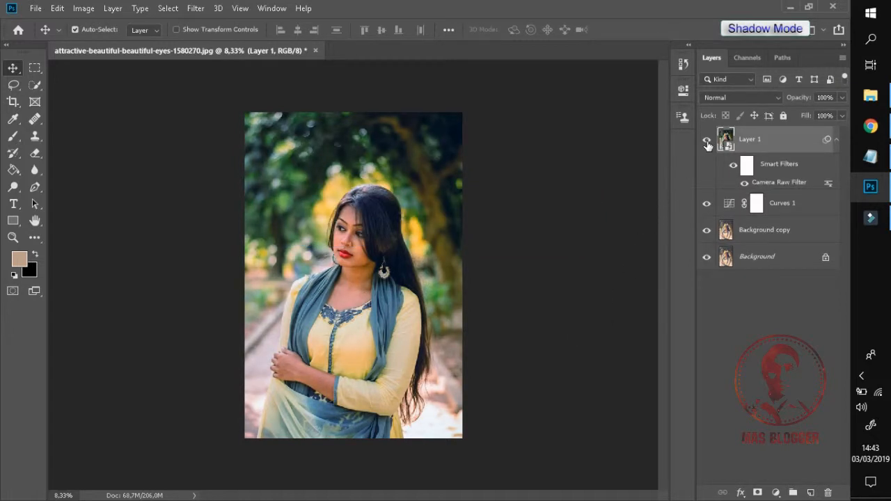
- Hide the Curves 1 layer and switch Layer 1 off and on to compare the edit with the original
left_click(707, 203)
left_click(707, 143)
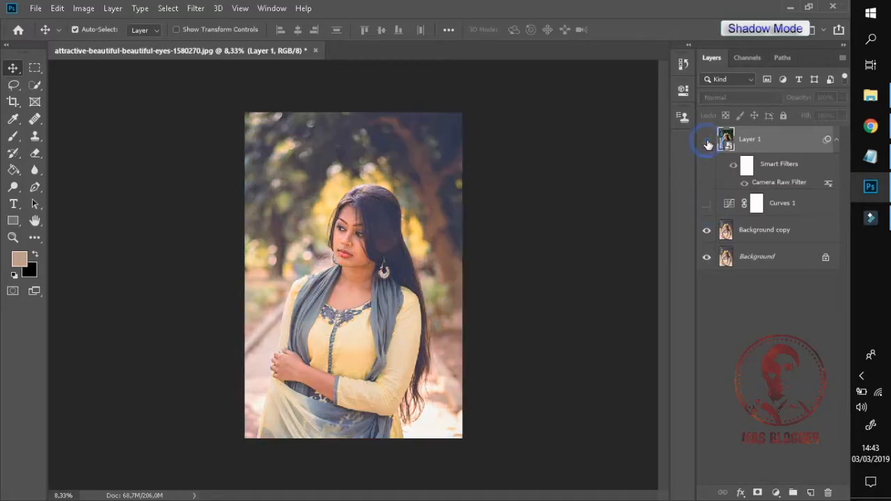
left_click(707, 142)
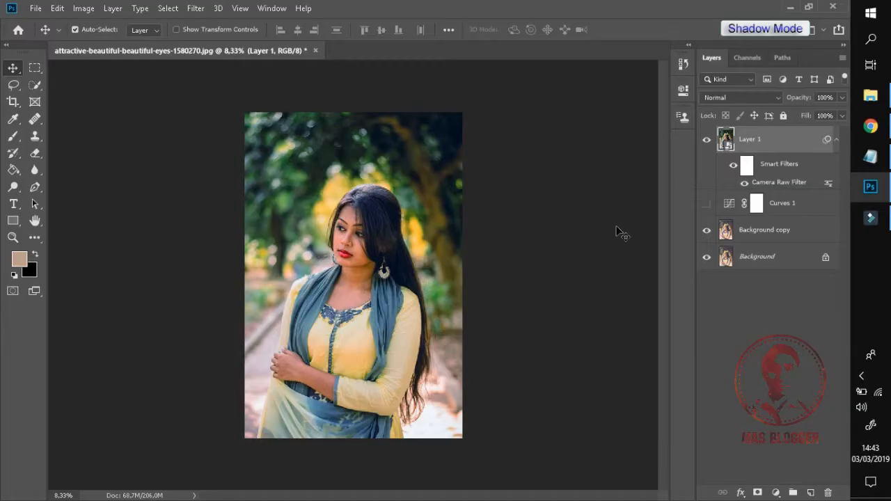
- Add a Color Lookup adjustment layer above Layer 1 using the LateSunset.3DL 3DLUT file
left_click(776, 493)
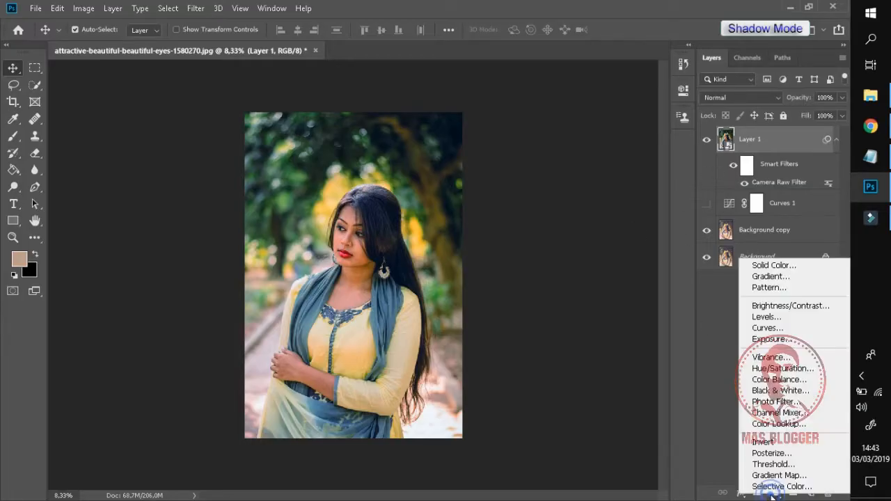
left_click(771, 424)
left_click(646, 130)
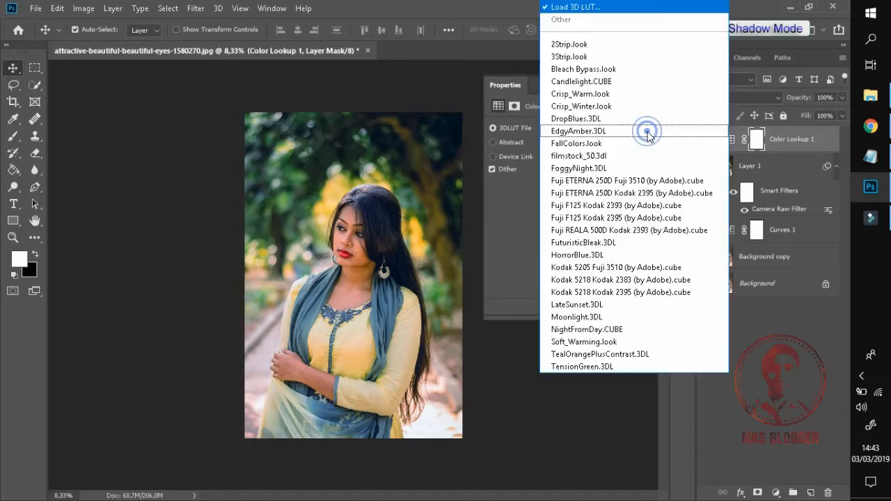
left_click(608, 306)
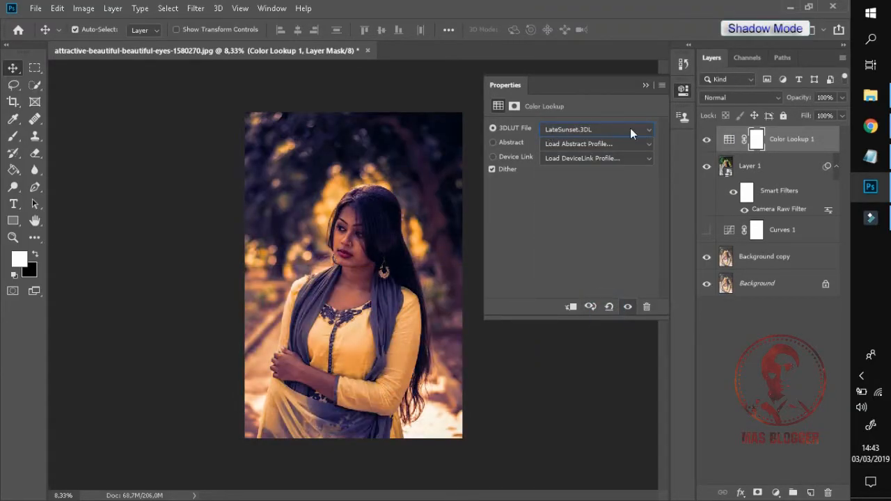
- Lower the opacity of the LateSunset Color Lookup layer to 11%
left_click(843, 98)
left_click_drag(808, 115, 797, 120)
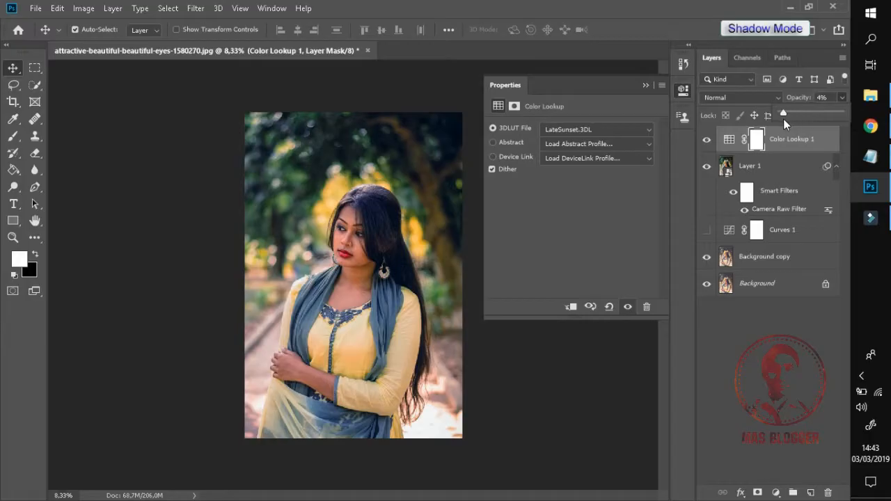
left_click_drag(782, 119, 785, 119)
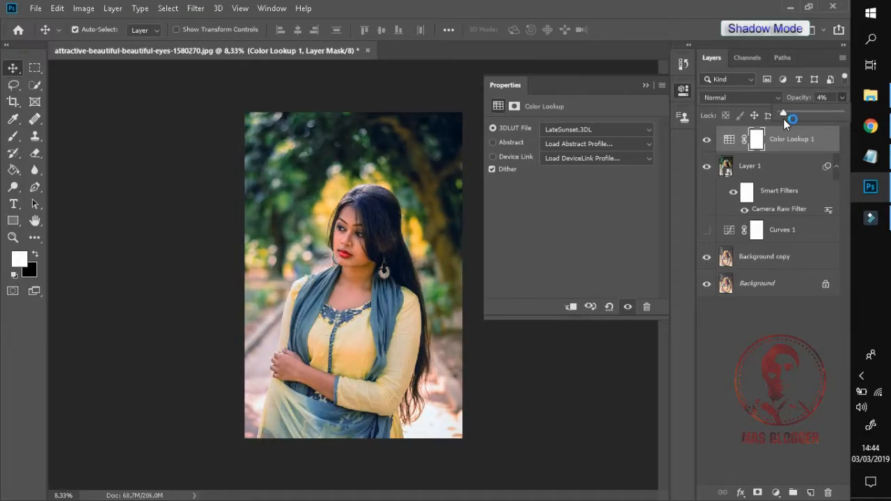
left_click_drag(785, 113, 789, 117)
left_click(751, 358)
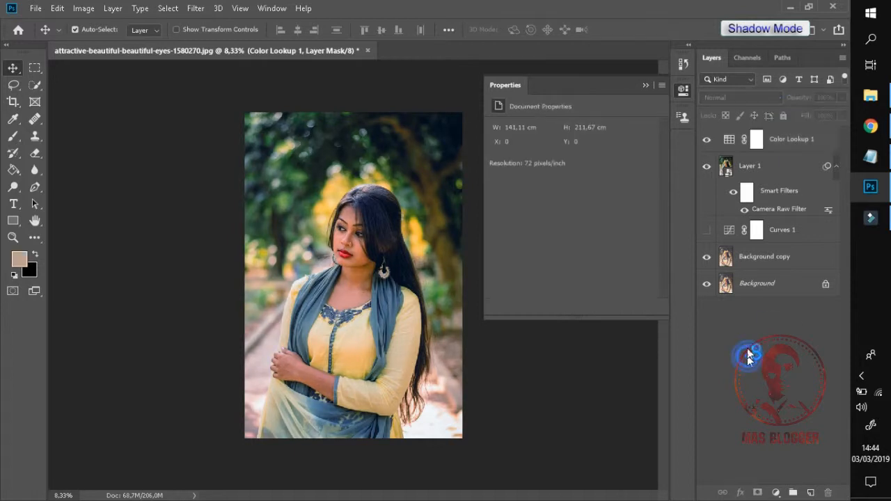
- Add a second Color Lookup adjustment layer above the first one using the 3Strip.look 3DLUT file
left_click(737, 142)
left_click(770, 493)
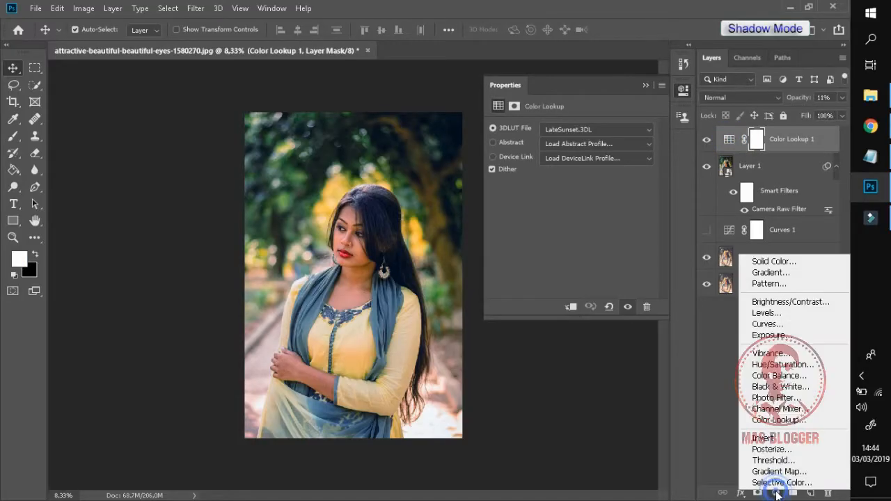
left_click(782, 420)
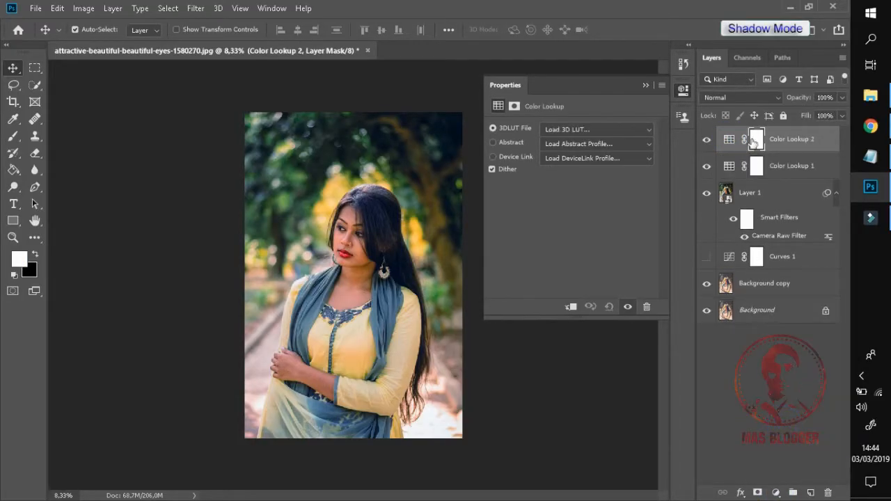
left_click(648, 130)
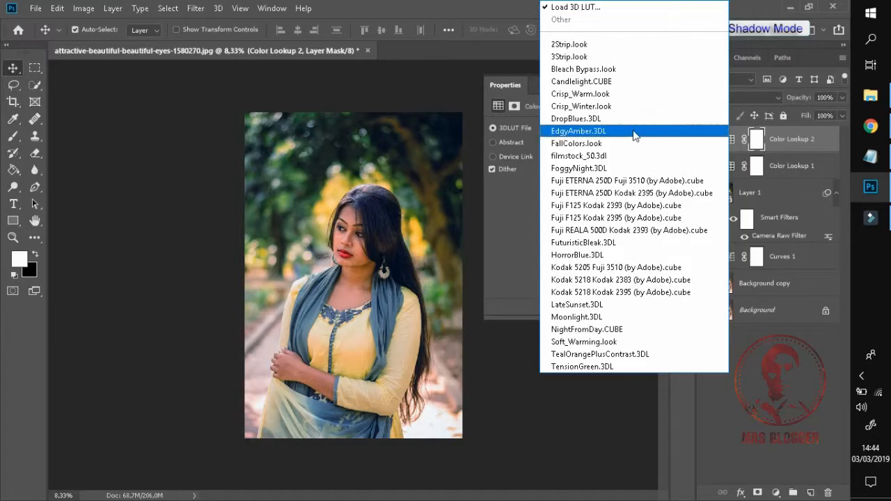
left_click(582, 59)
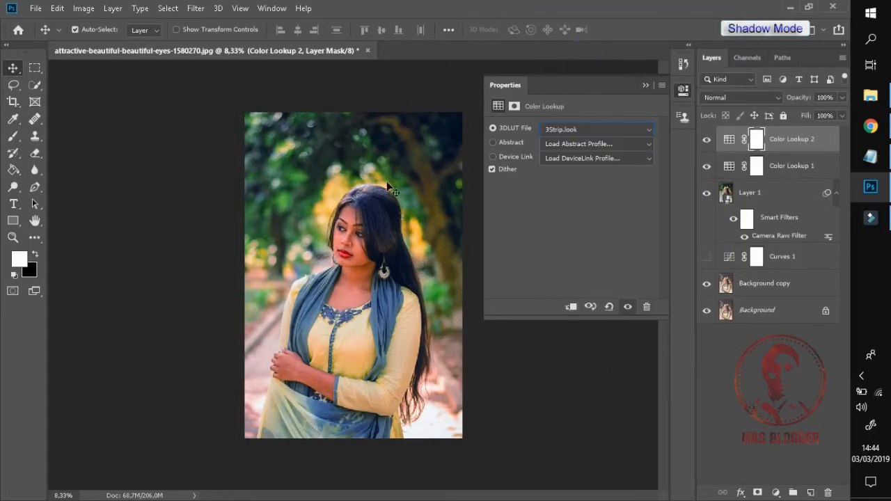
- Lower the opacity of the 3Strip Color Lookup layer to 25% and collapse its properties
left_click(842, 97)
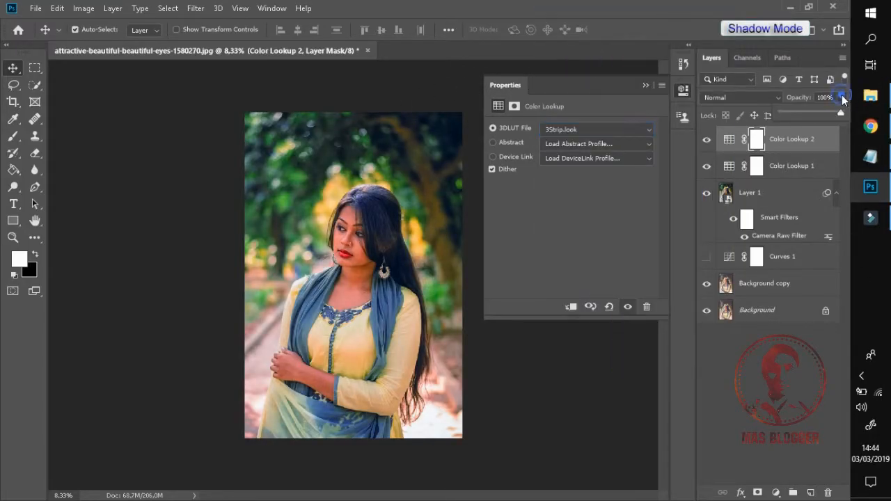
left_click_drag(841, 113, 825, 113)
left_click(646, 85)
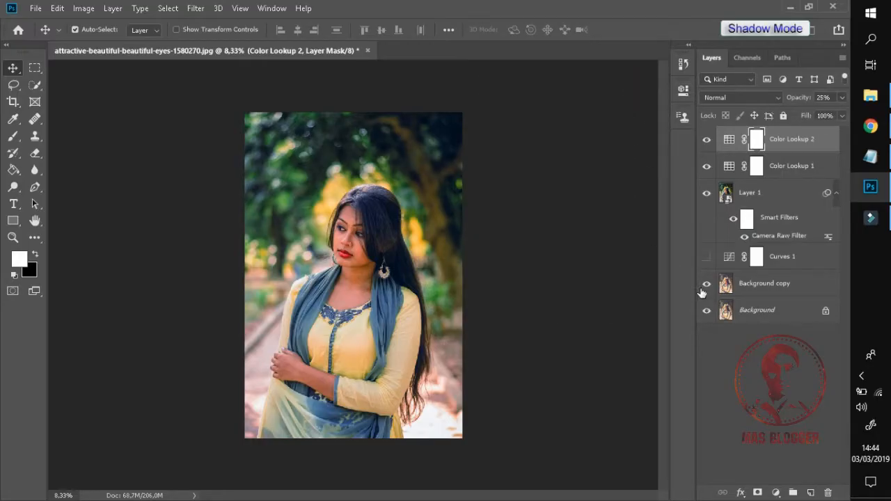
- Stamp the visible result into a new top layer and group the layers from Color Lookup 2 down to Background copy
left_click(795, 286, "shift")
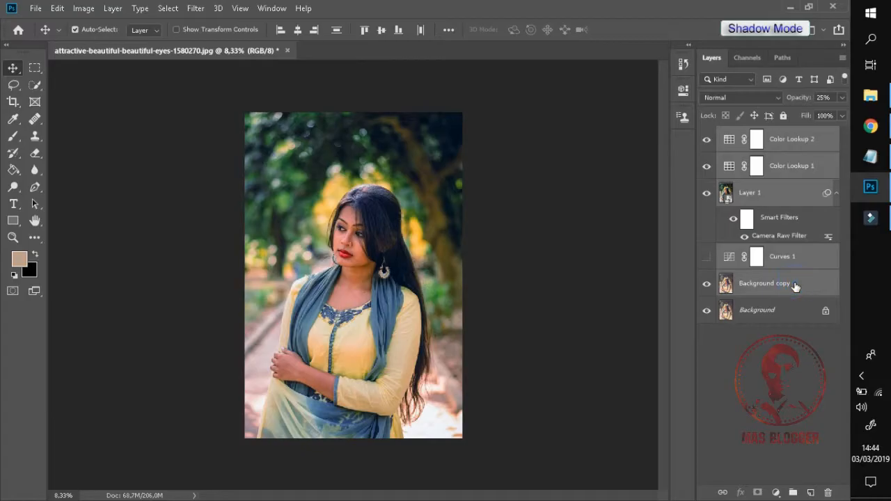
key("ctrl+e")
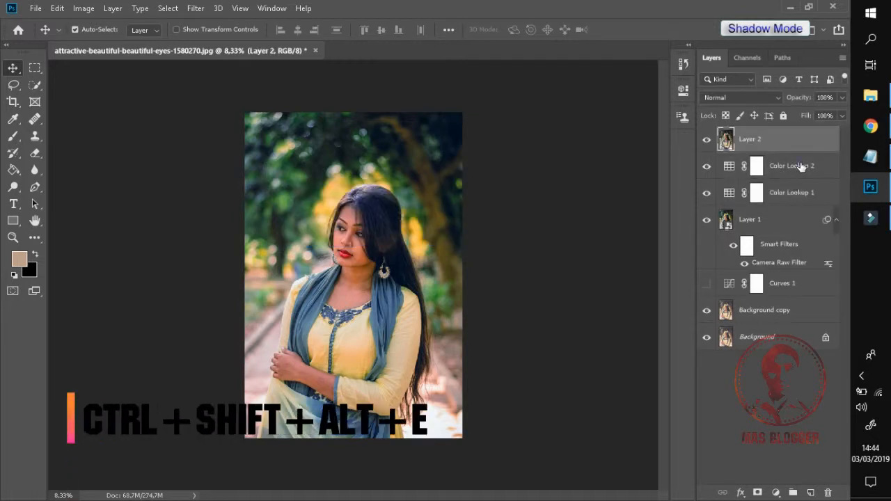
left_click(801, 166)
left_click(797, 313, "shift")
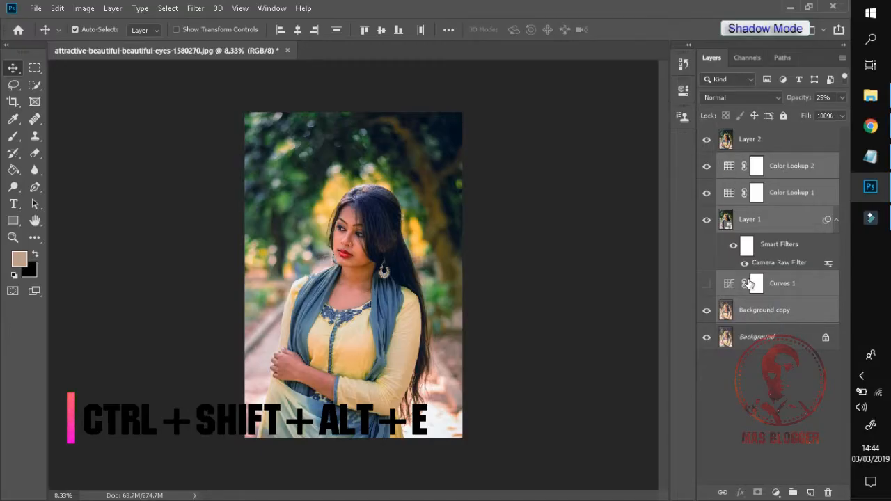
key("ctrl+g")
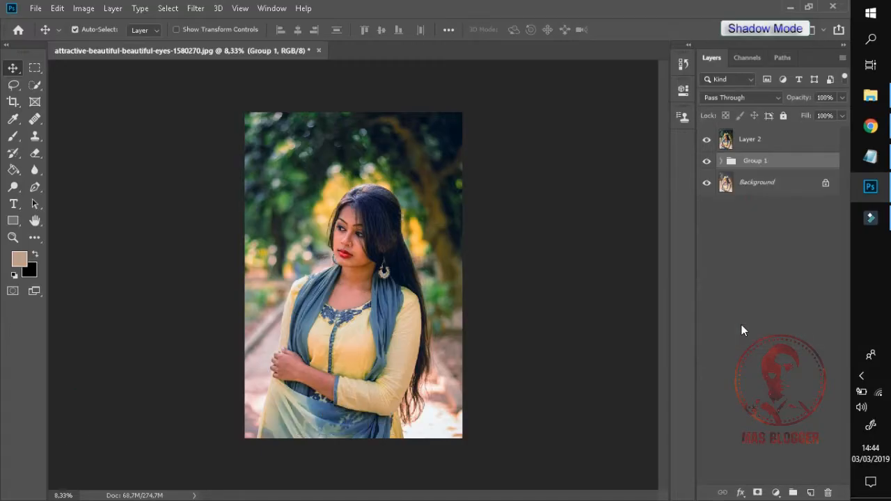
- Hide Group 1 and Layer 2 to view the original Background photo for comparison
left_click(706, 165)
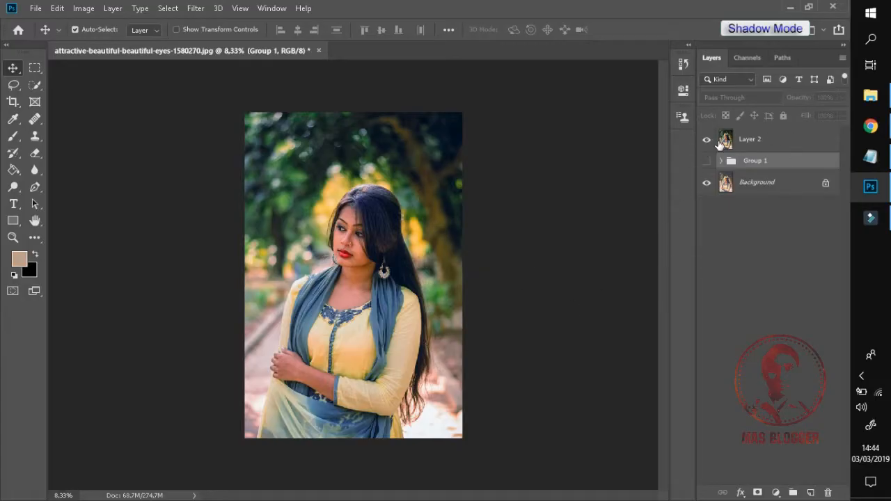
left_click(707, 142)
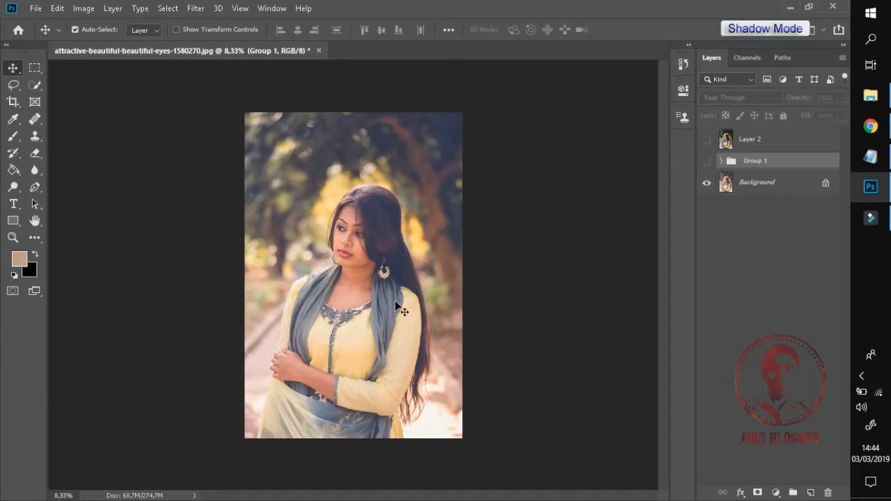
- Show Layer 2 again and extend the canvas by a relative width of 141,11 cm, anchored at the middle left
left_click(707, 140)
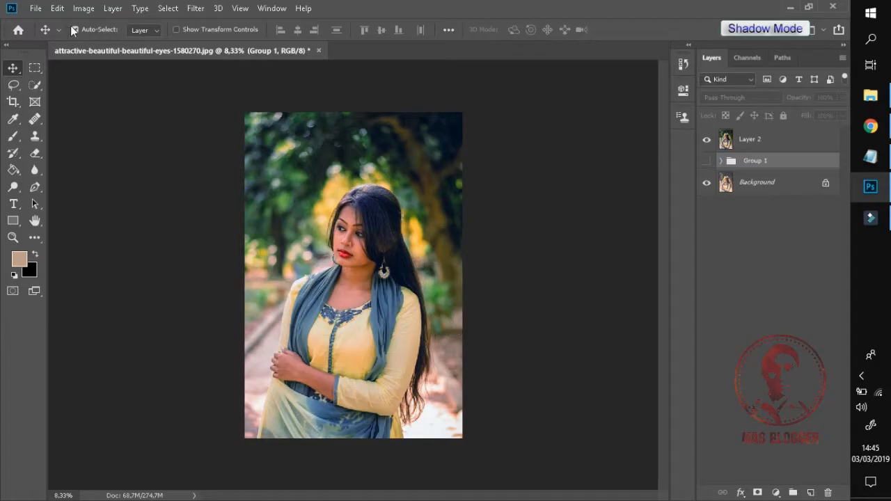
left_click(84, 10)
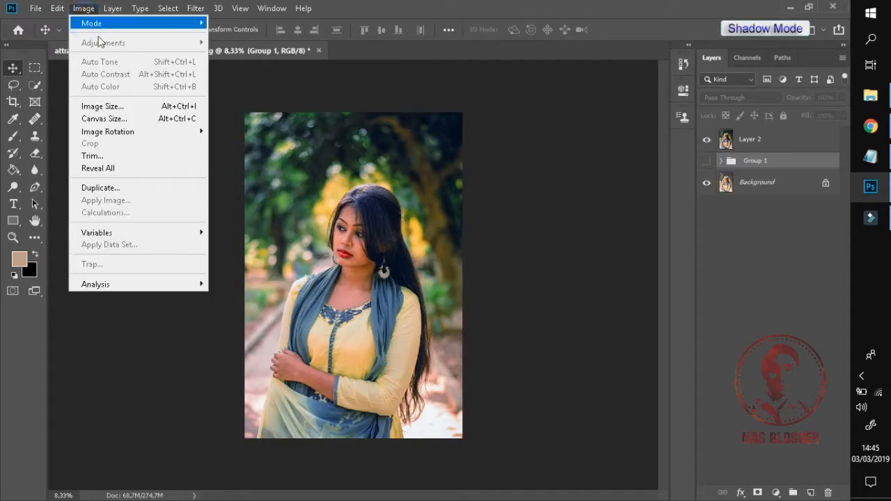
left_click(108, 119)
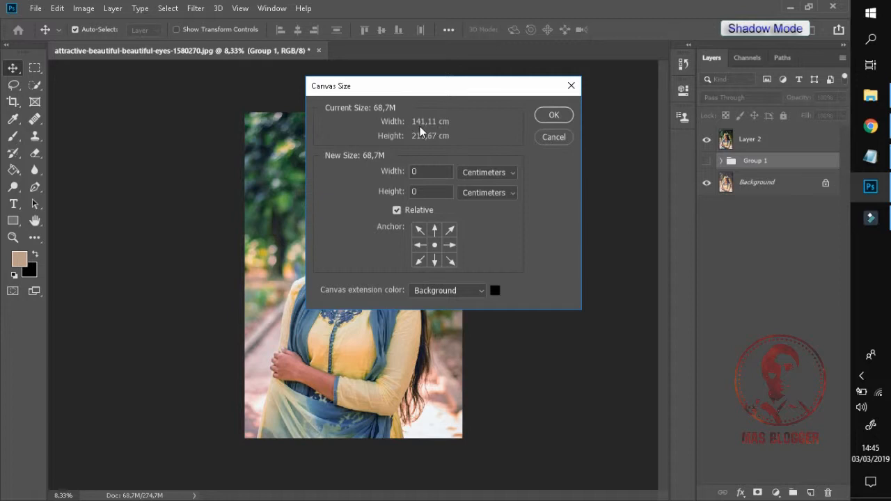
left_click(420, 245)
left_click(431, 171)
double_click(430, 171)
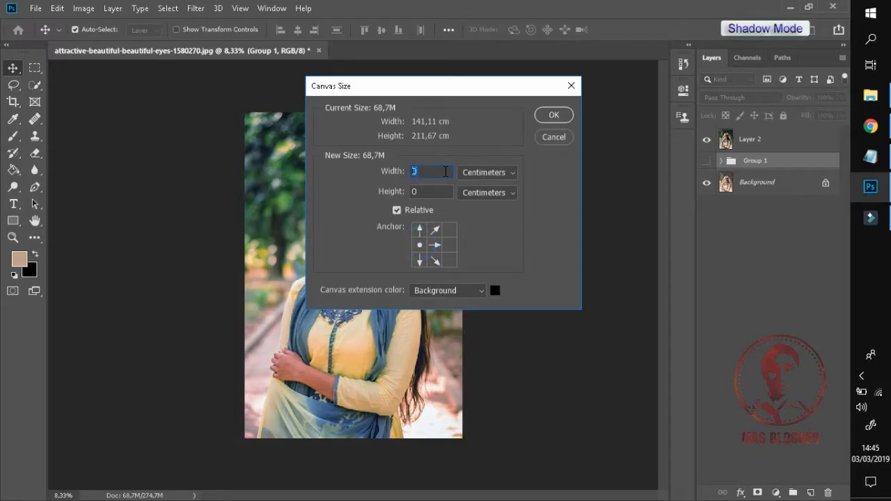
type("141,11")
left_click(538, 119)
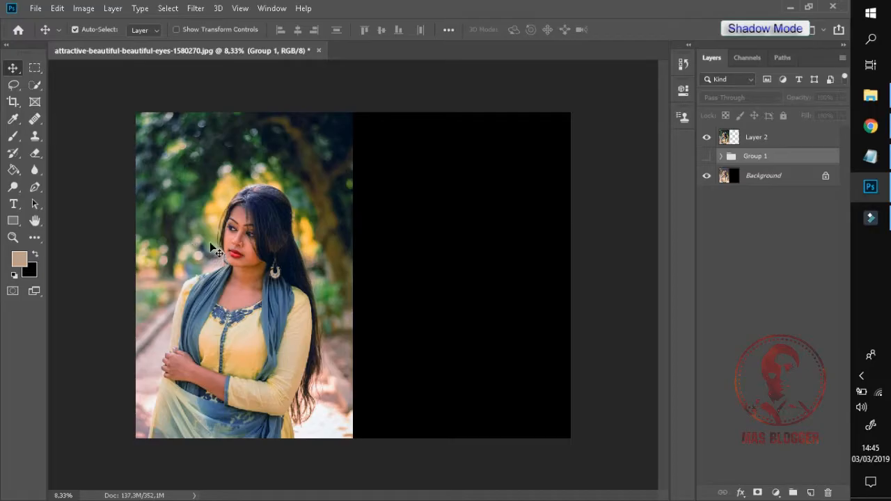
- Move Layer 2 onto the empty black half of the canvas, edge to edge with the original photo
left_click_drag(230, 241, 446, 234)
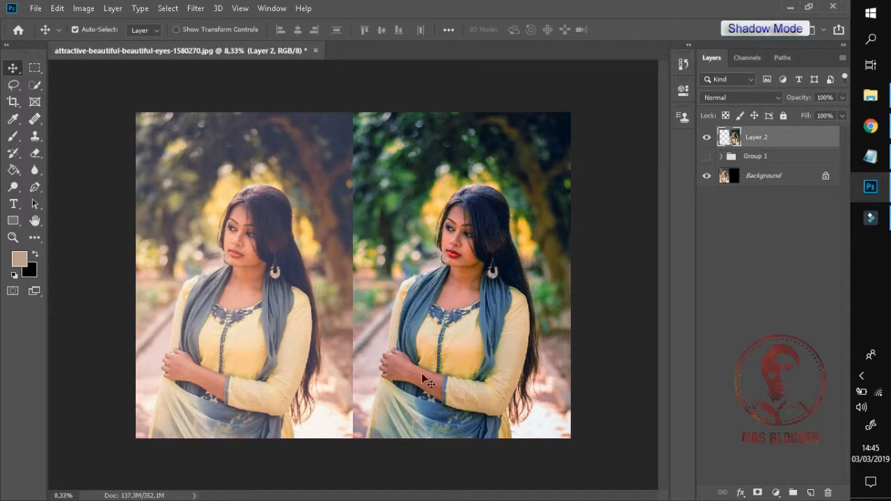